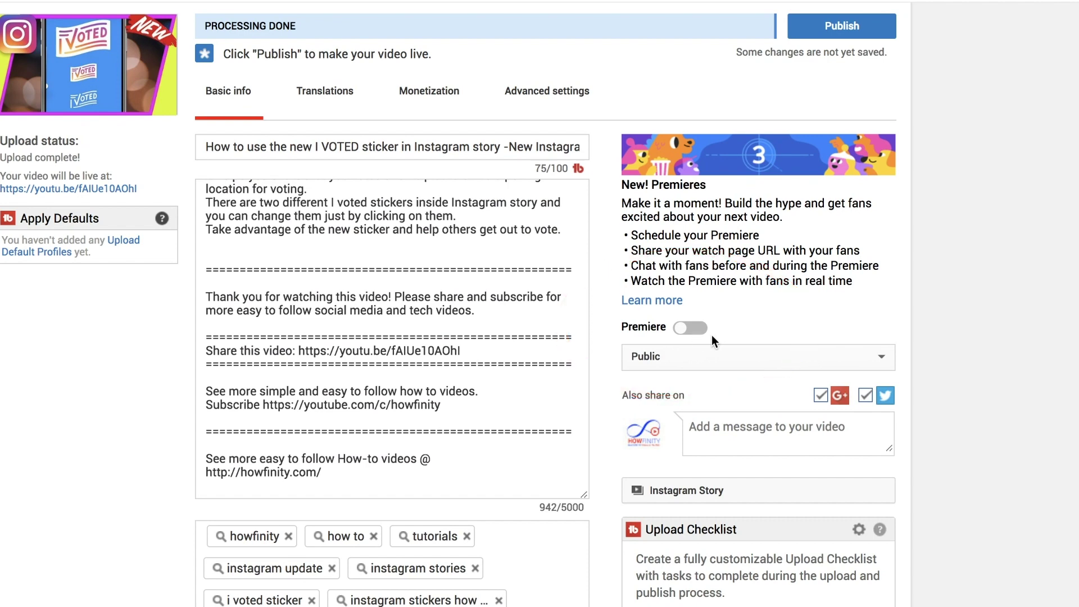
{"action": "scroll", "coordinate": [711, 335], "scroll_direction": "down", "scroll_amount": 2}
{"action": "scroll", "coordinate": [712, 335], "scroll_direction": "up", "scroll_amount": 3}
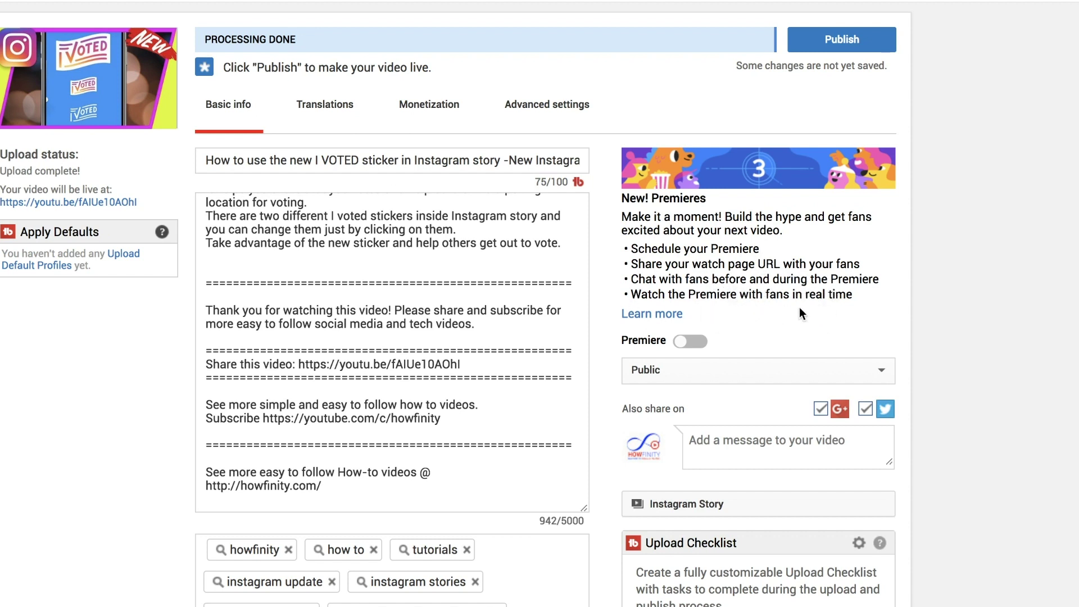
- Open the YouTube Help article on Premieres via the 'Learn more' link under New! Premieres
{"action": "left_click", "coordinate": [646, 316]}
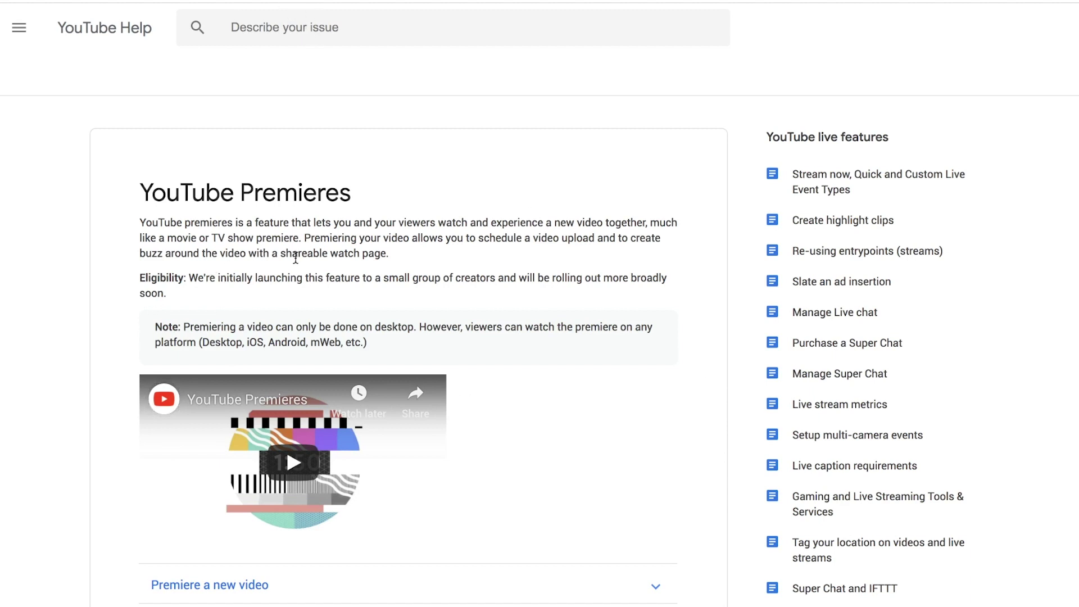
{"action": "scroll", "coordinate": [354, 233], "scroll_direction": "down", "scroll_amount": 1}
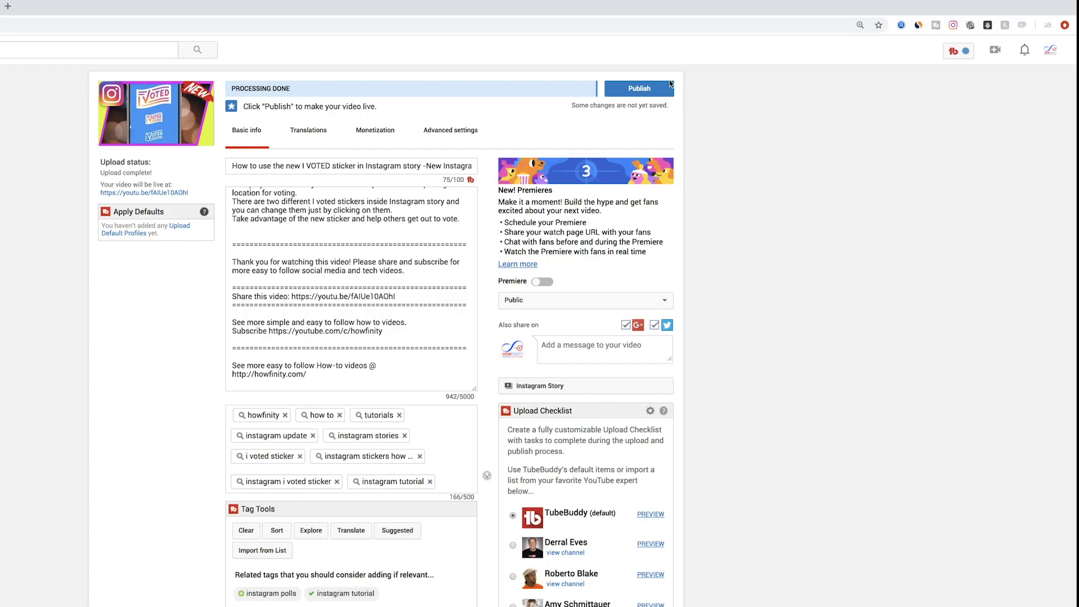
- Back on the upload page, open and close the Create menu, then switch Premiere on
{"action": "left_click", "coordinate": [994, 51]}
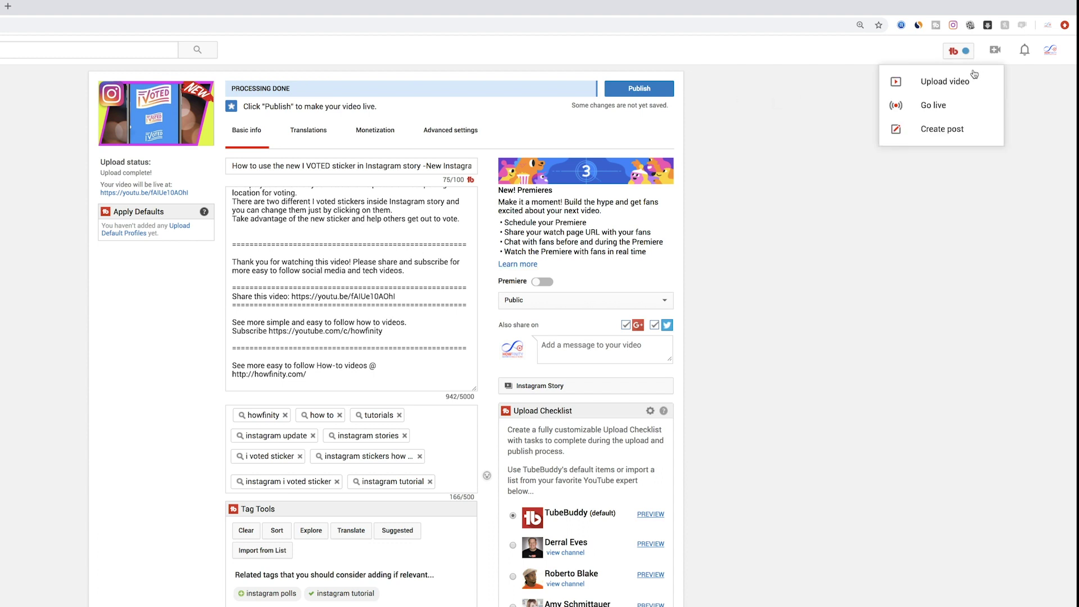
{"action": "left_click", "coordinate": [791, 108]}
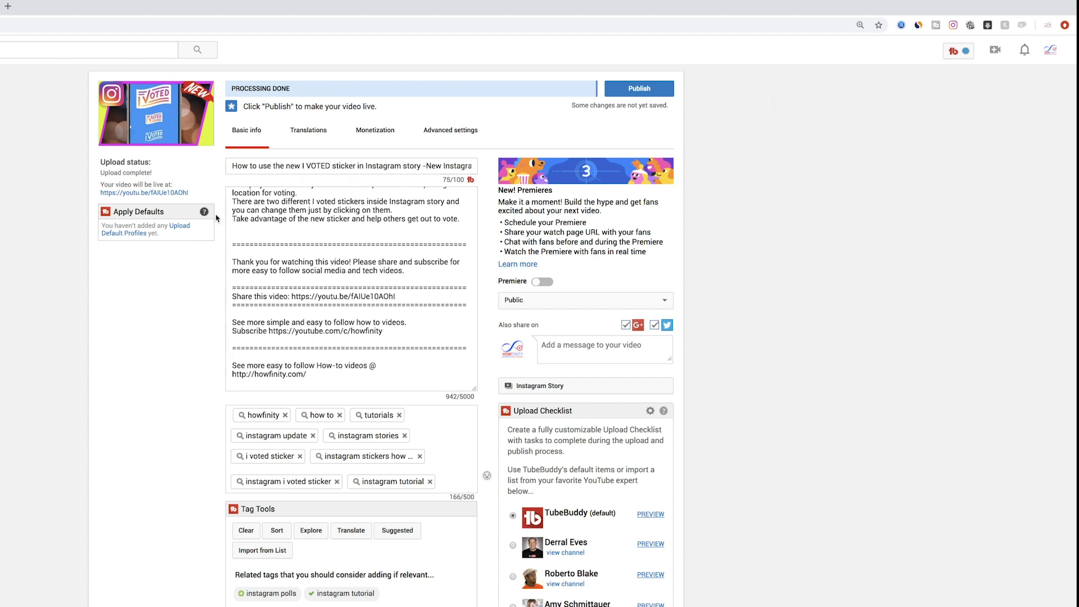
{"action": "scroll", "coordinate": [318, 260], "scroll_direction": "down", "scroll_amount": 2}
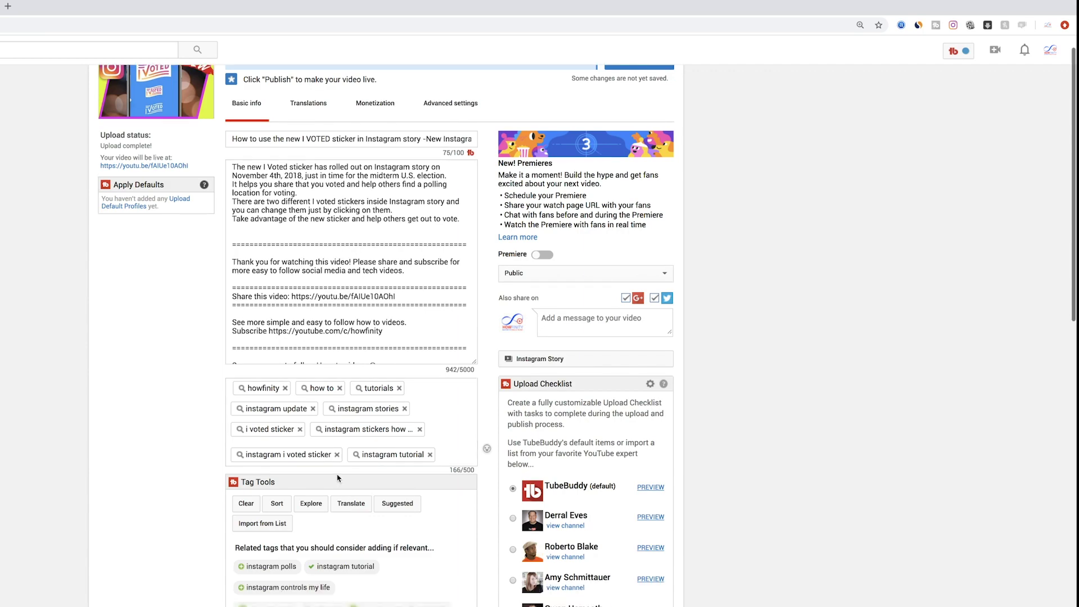
{"action": "scroll", "coordinate": [379, 380], "scroll_direction": "down", "scroll_amount": 4}
{"action": "scroll", "coordinate": [424, 477], "scroll_direction": "down", "scroll_amount": 3}
{"action": "scroll", "coordinate": [424, 477], "scroll_direction": "up", "scroll_amount": 6}
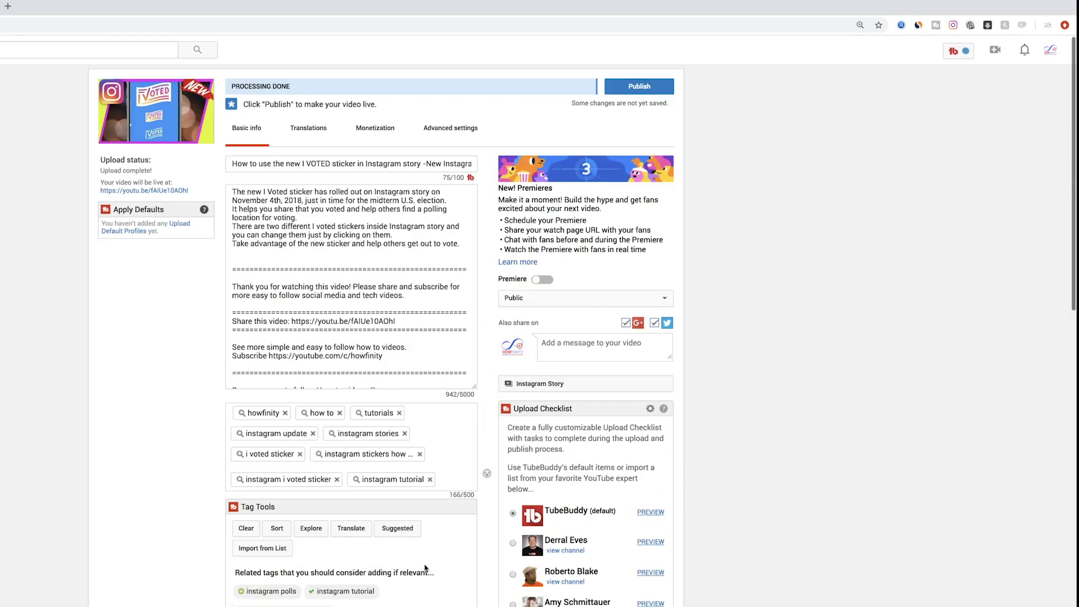
{"action": "scroll", "coordinate": [432, 552], "scroll_direction": "up", "scroll_amount": 2}
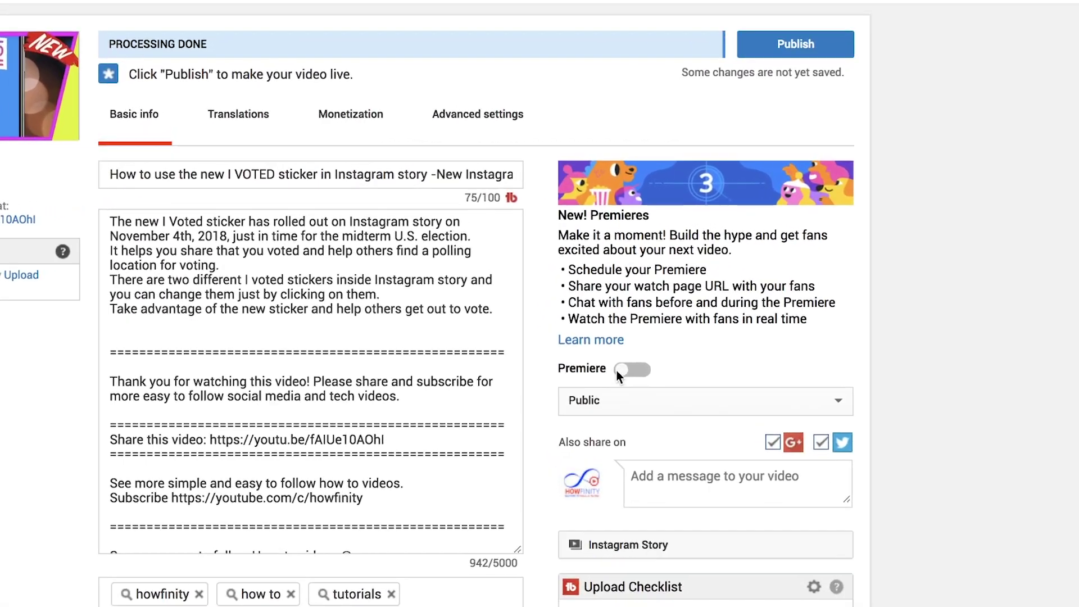
{"action": "left_click", "coordinate": [558, 298]}
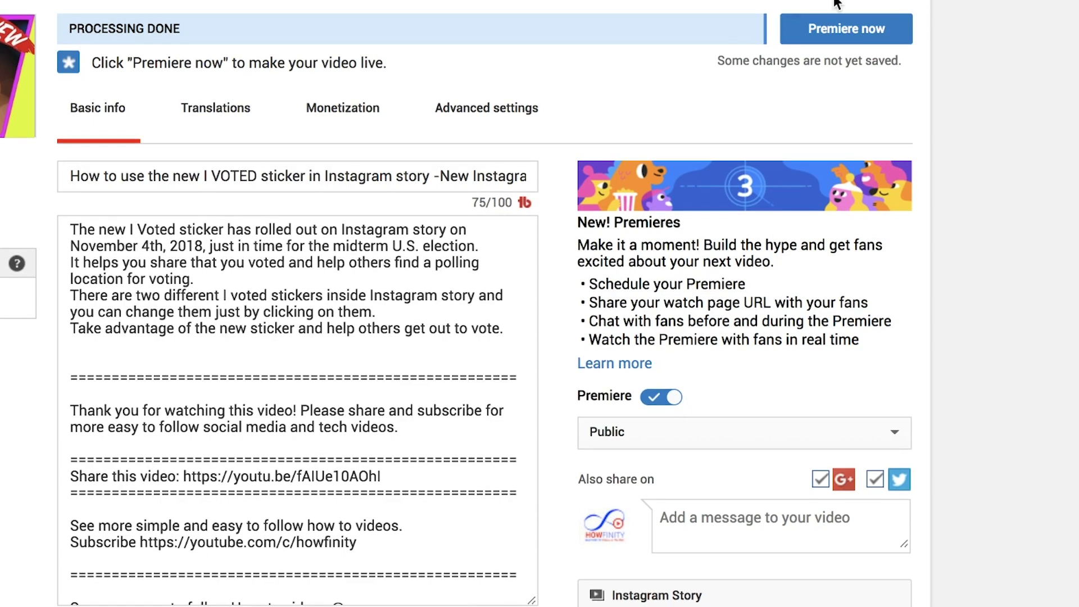
- Twice switch the visibility dropdown to Scheduled, then back to Public
{"action": "left_click", "coordinate": [613, 432]}
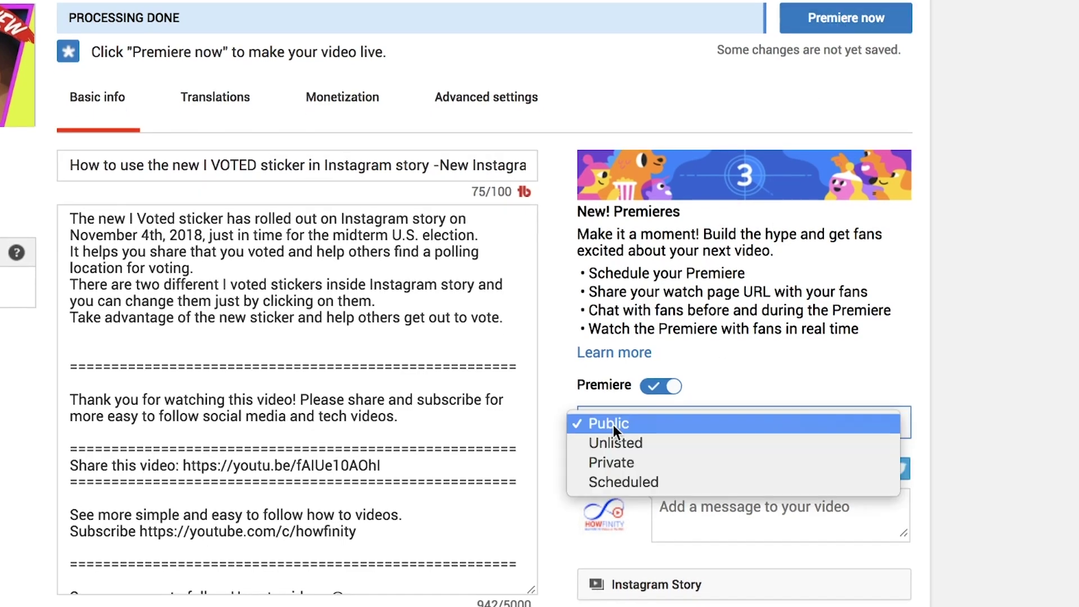
{"action": "left_click", "coordinate": [624, 489]}
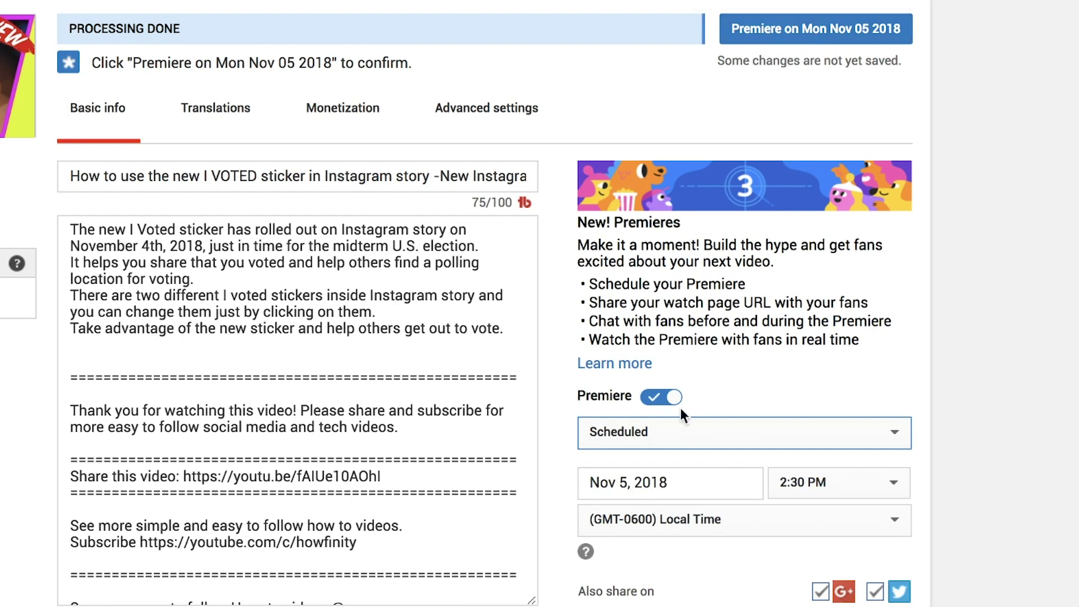
{"action": "left_click", "coordinate": [639, 424]}
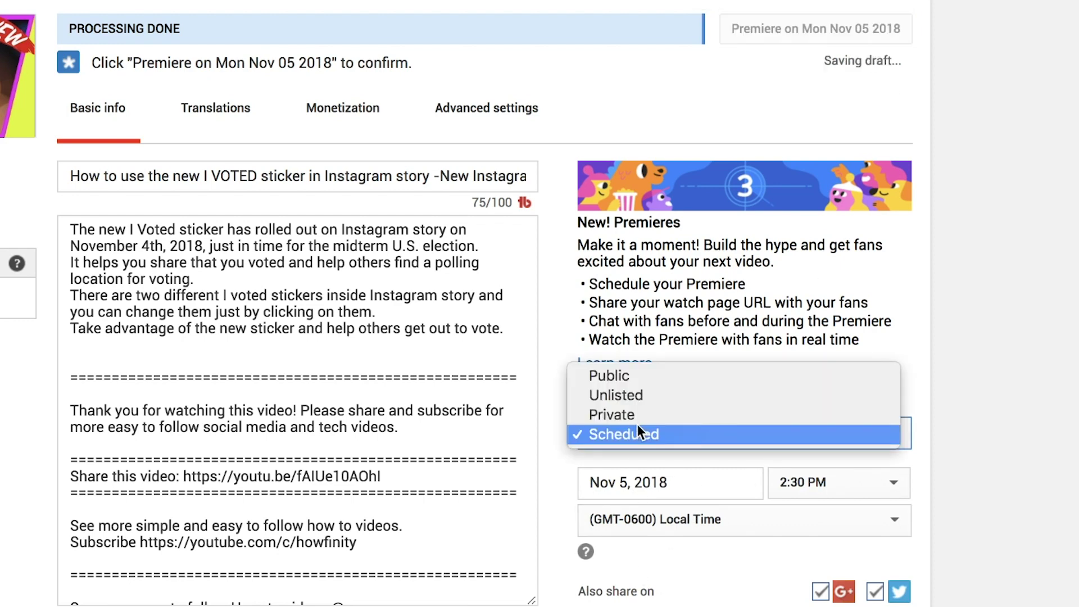
{"action": "left_click", "coordinate": [625, 372]}
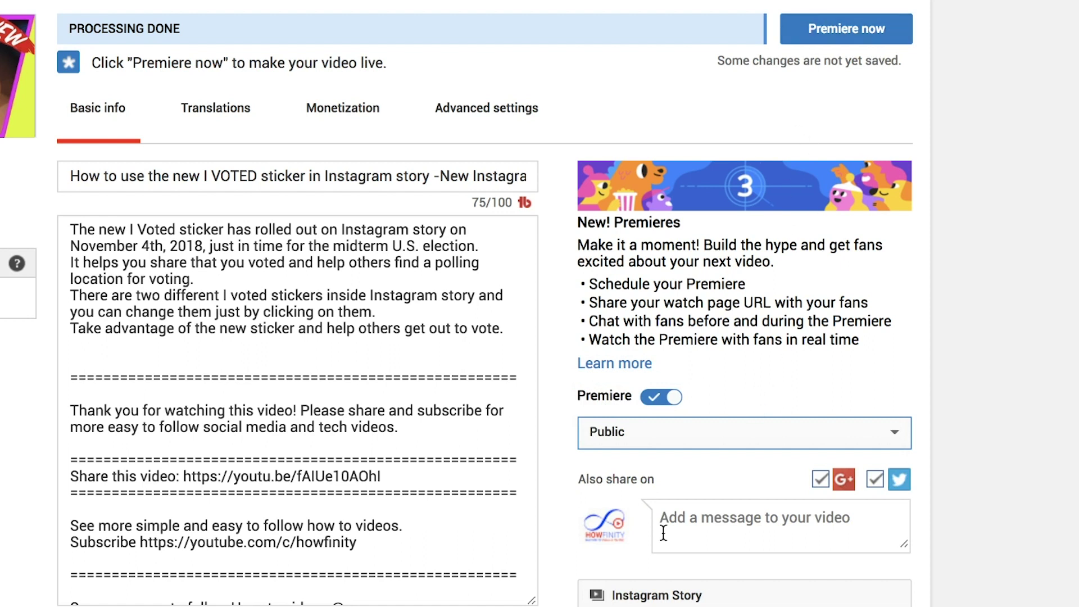
{"action": "left_click", "coordinate": [636, 432]}
{"action": "left_click", "coordinate": [624, 494]}
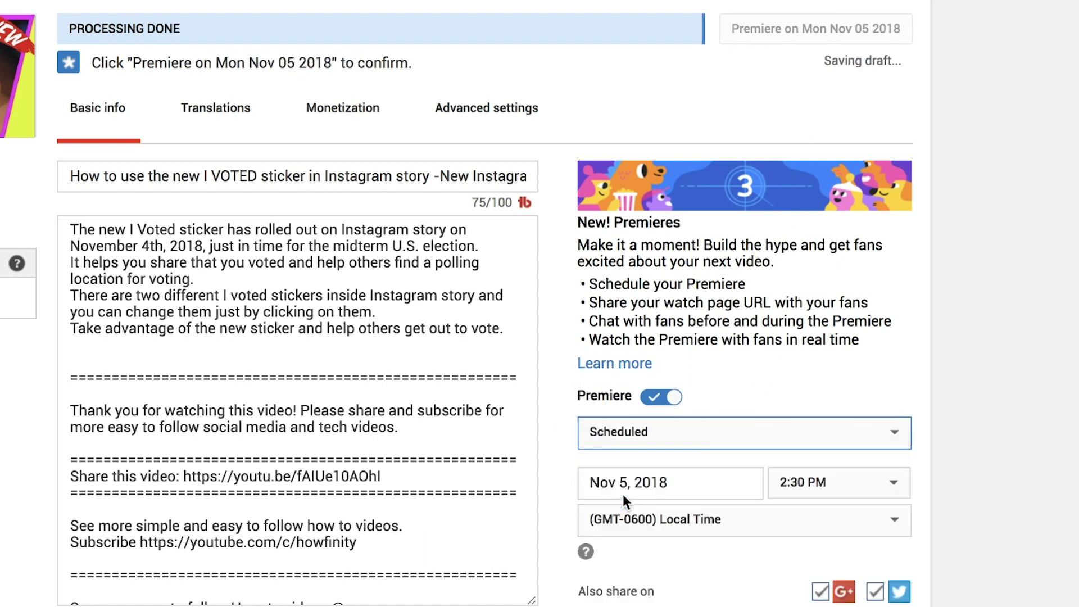
{"action": "left_click", "coordinate": [672, 435]}
{"action": "left_click", "coordinate": [653, 377]}
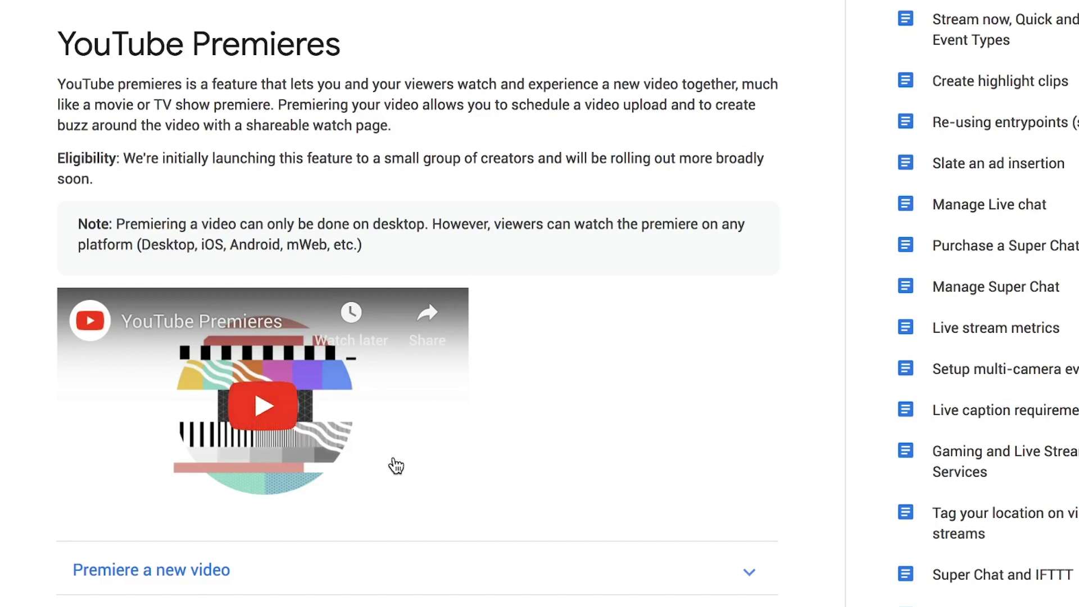
{"action": "left_click", "coordinate": [130, 579]}
{"action": "scroll", "coordinate": [130, 580], "scroll_direction": "down", "scroll_amount": 3}
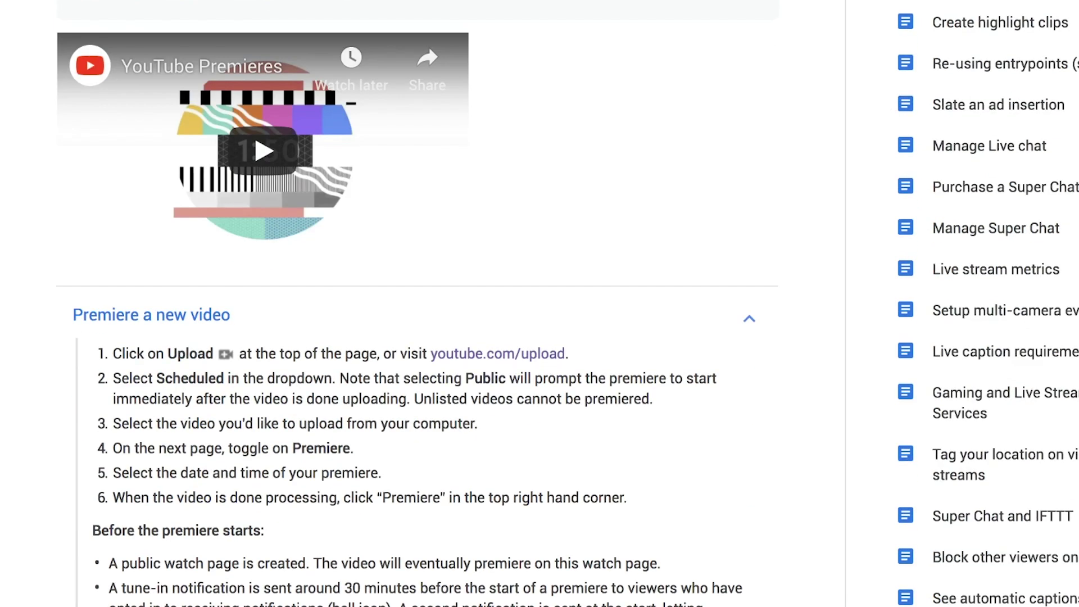
{"action": "scroll", "coordinate": [254, 337], "scroll_direction": "down", "scroll_amount": 1}
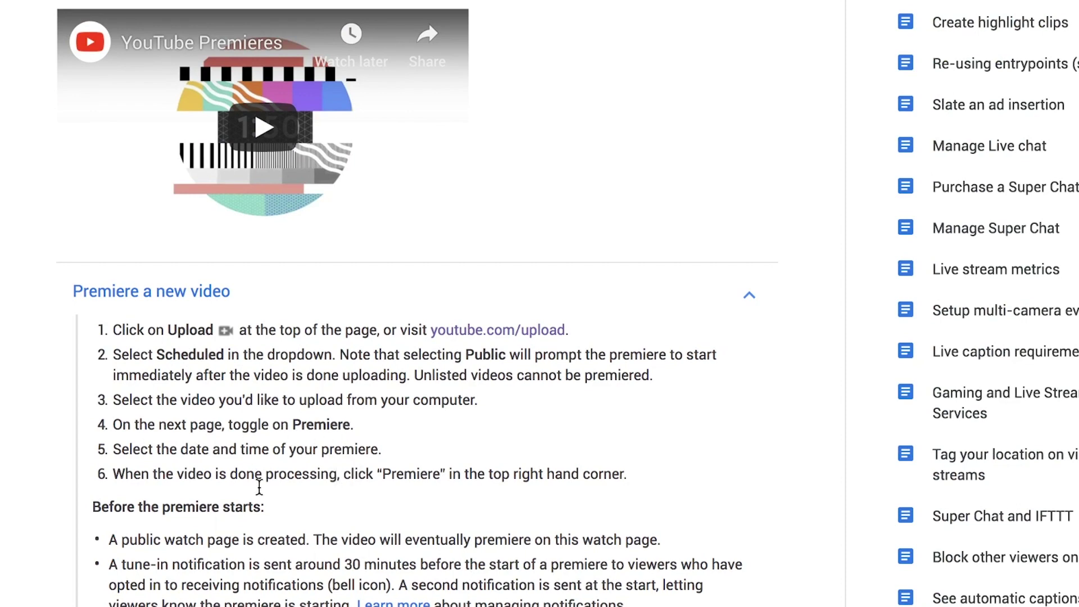
{"action": "scroll", "coordinate": [293, 509], "scroll_direction": "up", "scroll_amount": 1}
{"action": "scroll", "coordinate": [293, 508], "scroll_direction": "up", "scroll_amount": 3}
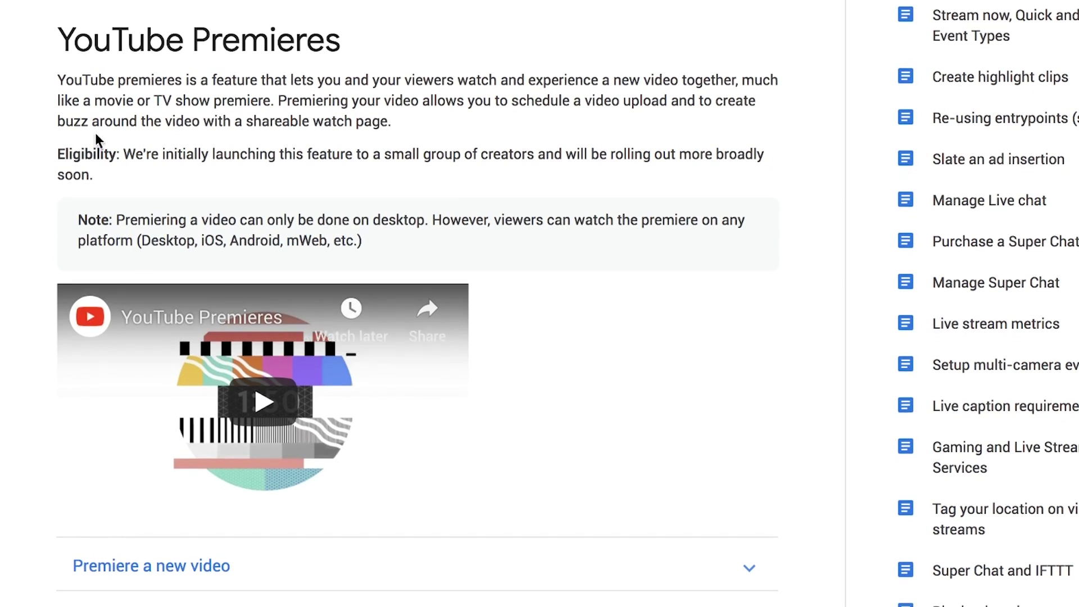
{"action": "scroll", "coordinate": [372, 50], "scroll_direction": "down", "scroll_amount": 1}
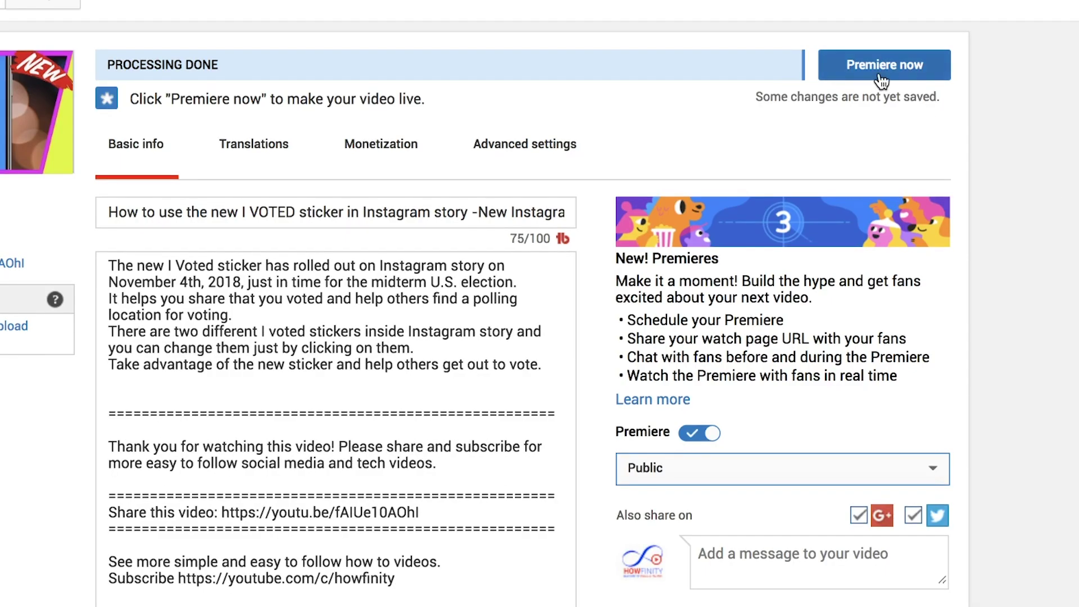
- Publish the public video immediately as a premiere with 'Premiere now'
{"action": "left_click", "coordinate": [883, 76]}
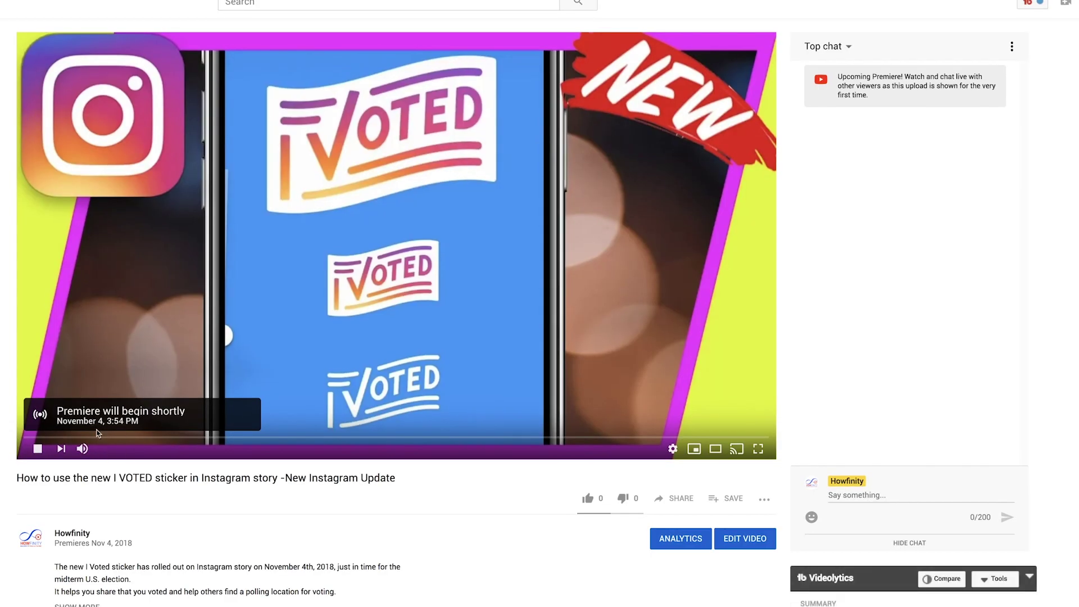
{"action": "scroll", "coordinate": [121, 433], "scroll_direction": "down", "scroll_amount": 1}
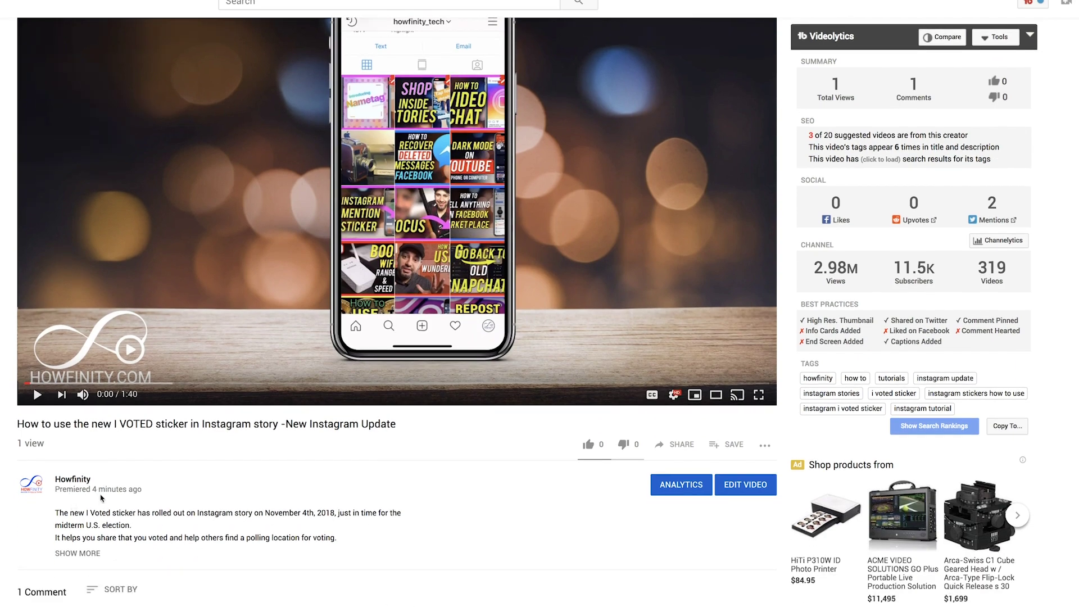
{"action": "scroll", "coordinate": [154, 515], "scroll_direction": "up", "scroll_amount": 2}
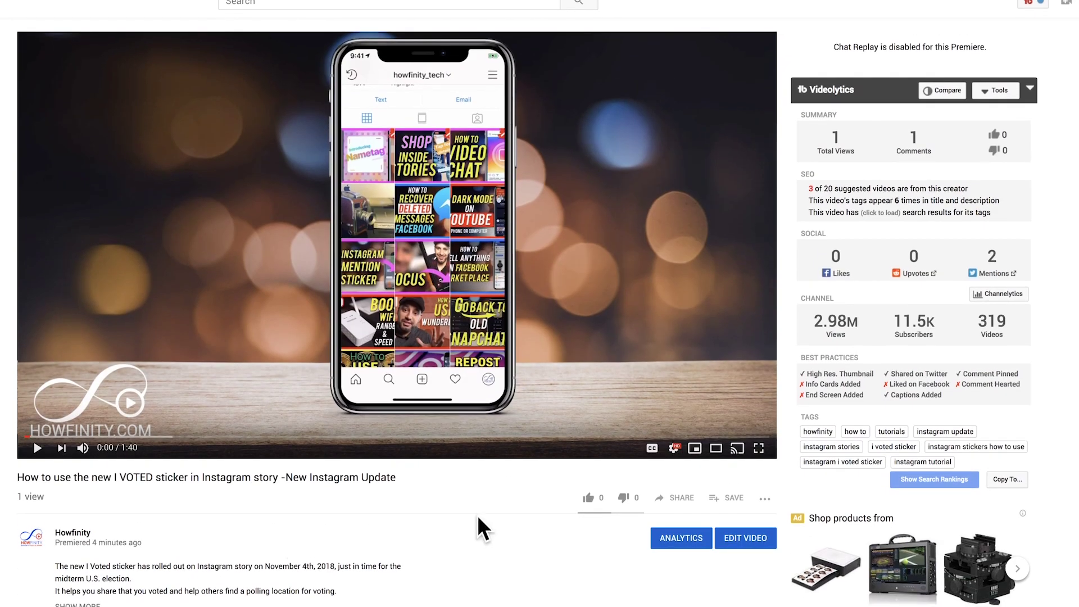